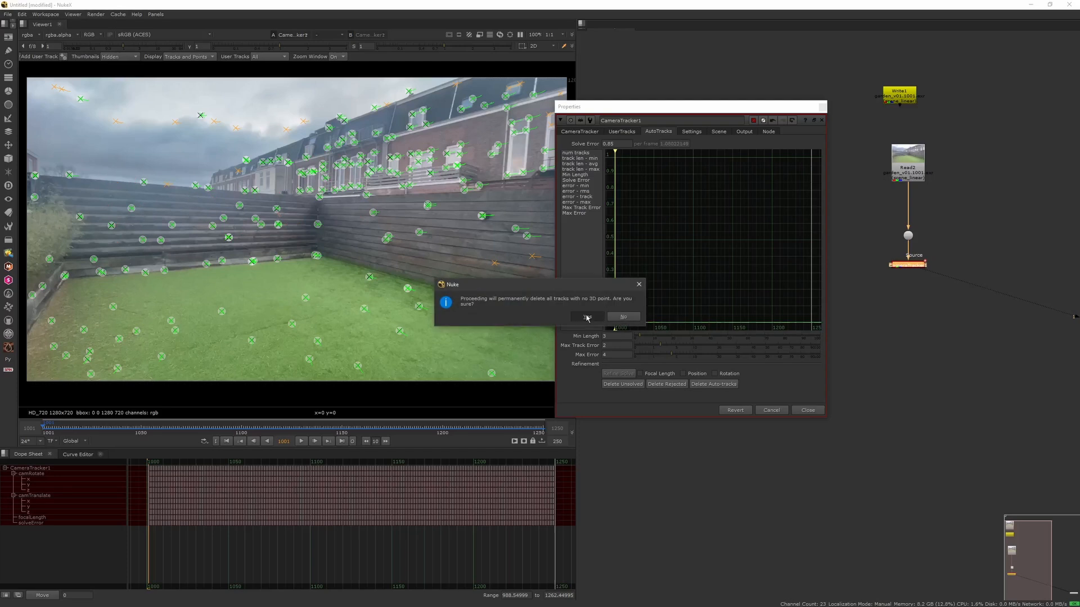
- Delete all camera tracks without a 3D point and scrub through the footage to check the remaining tracks
click(586, 318)
drag(321, 425, 111, 399)
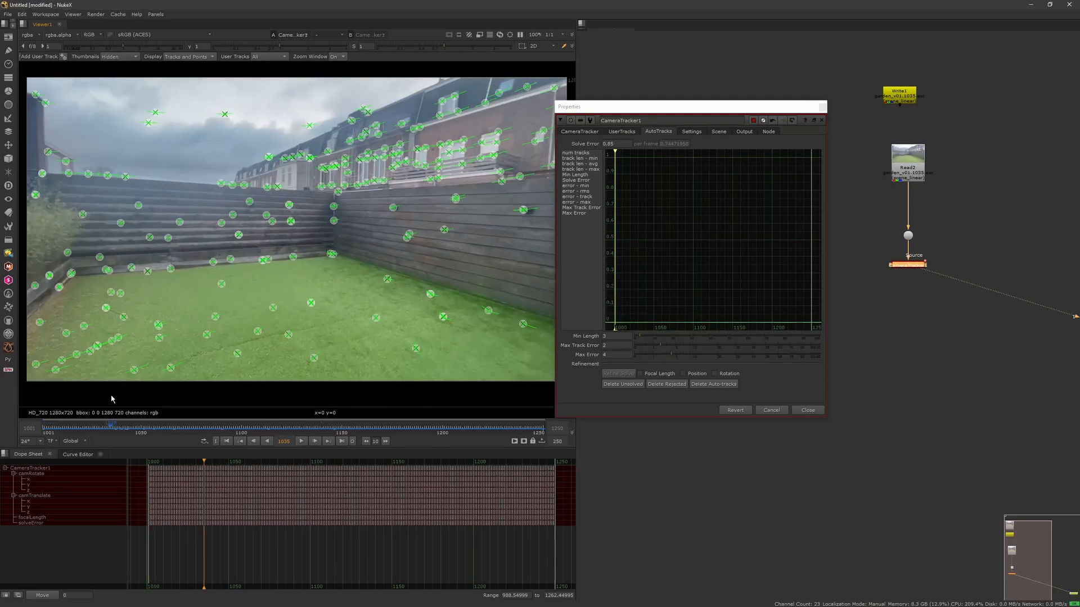
click(225, 441)
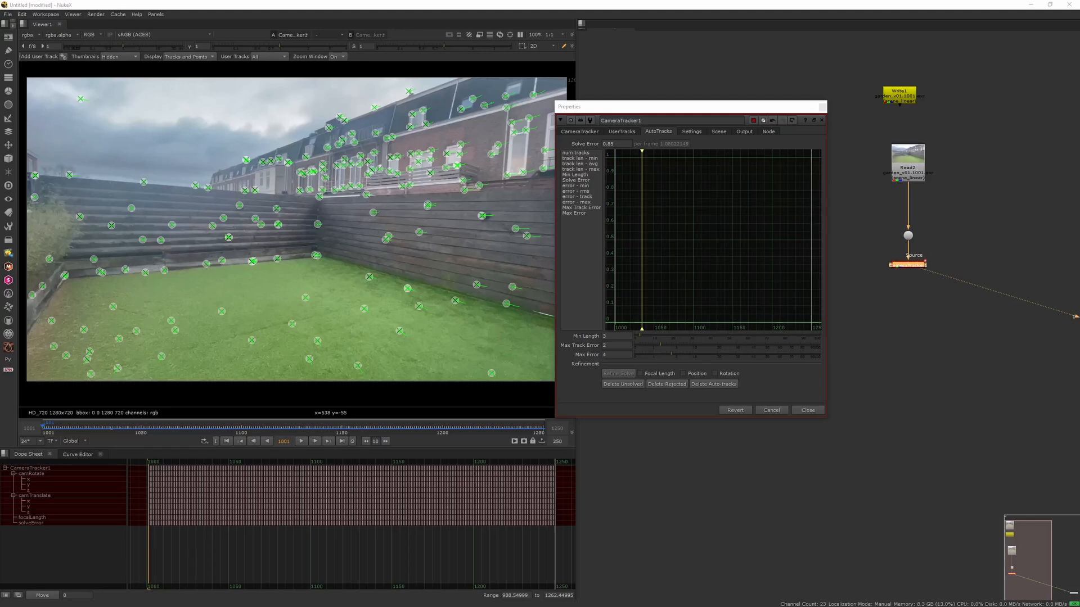
drag(49, 428, 191, 428)
scroll(250, 238, down, 1)
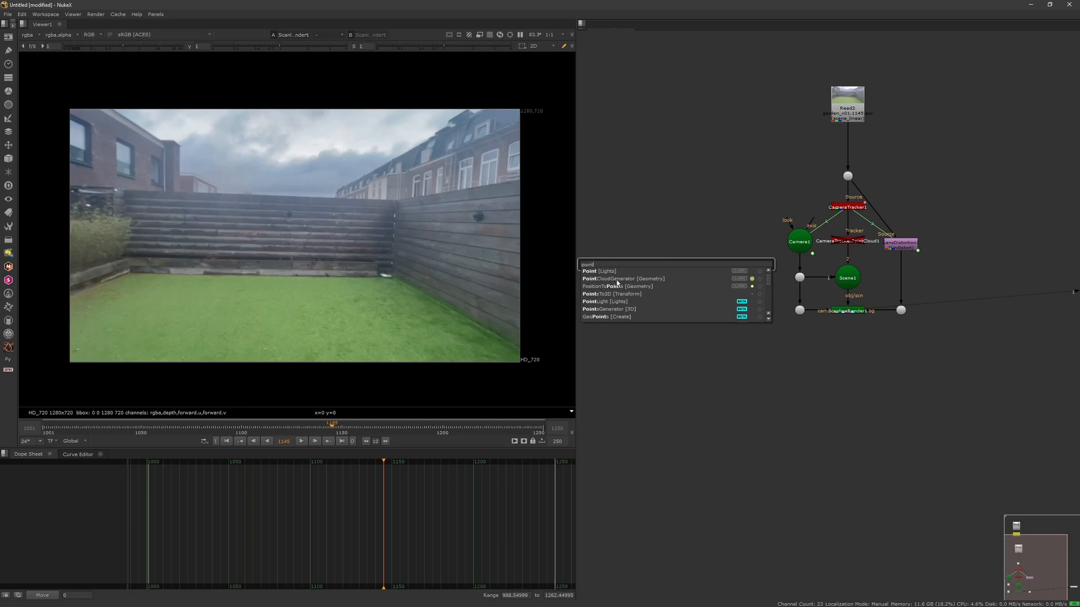
- Add a PointCloudGenerator node and track its points with a point separation of 1
click(617, 279)
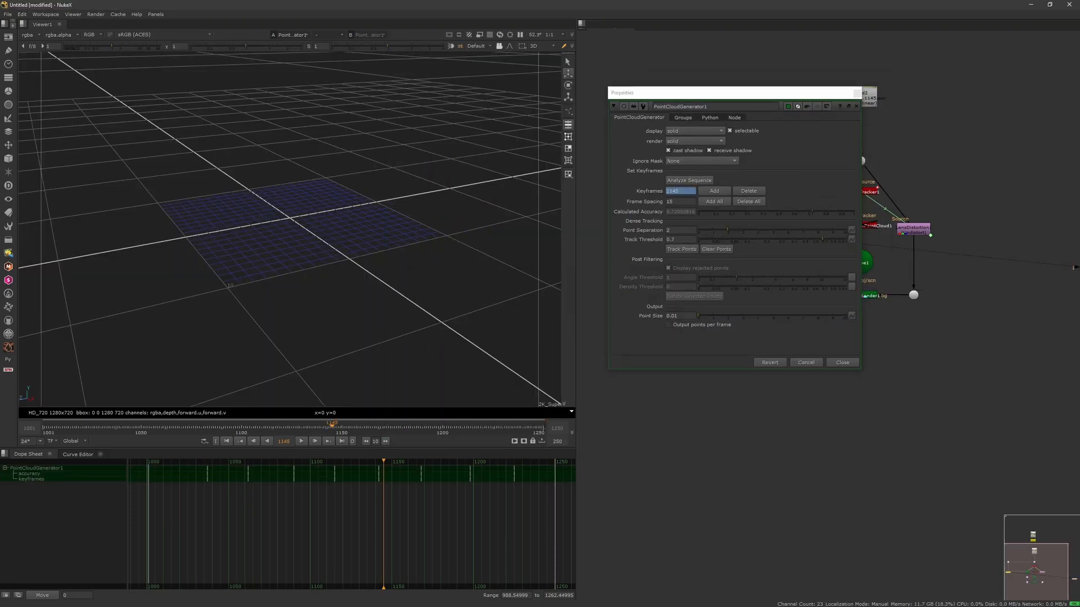
click(681, 249)
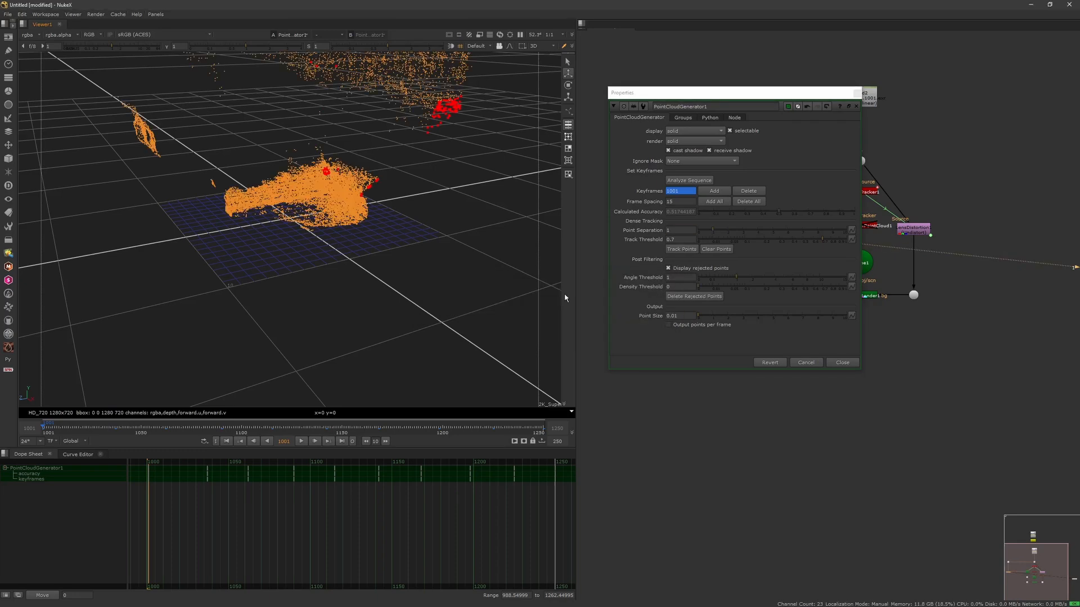
drag(565, 297, 412, 220)
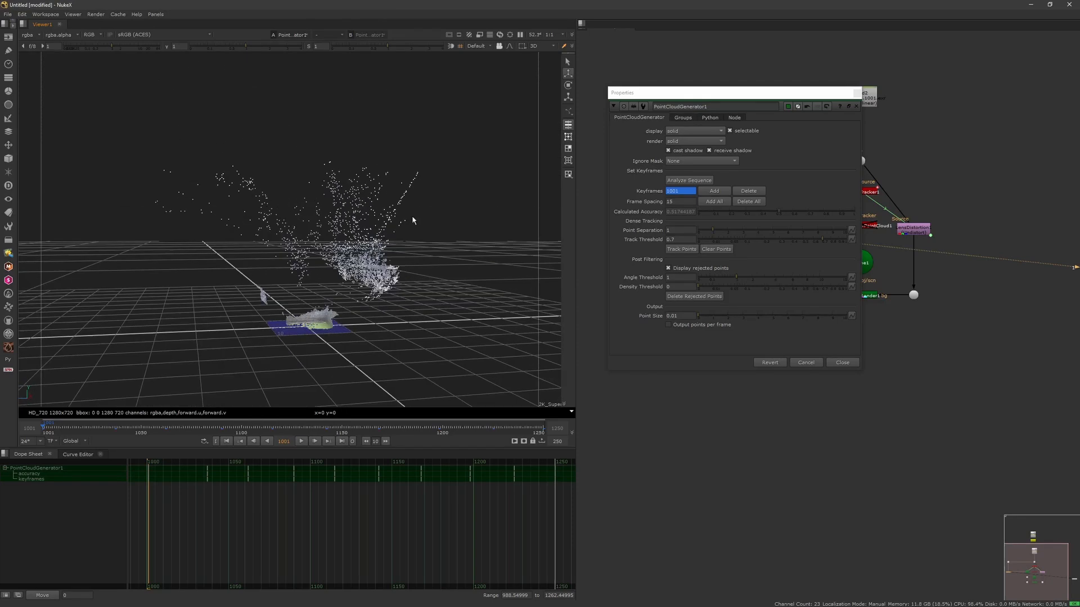
- Select the scattered outlier points around the point cloud and remove them
click(568, 138)
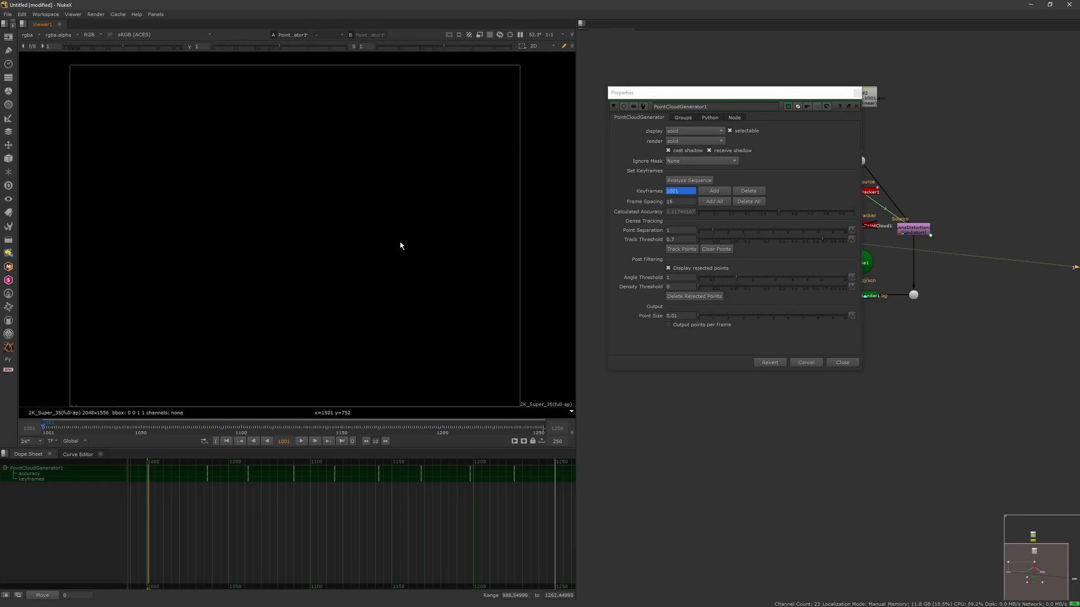
drag(456, 118, 246, 219)
right_click(391, 190)
mouse_move(428, 180)
ctrl+mouse_down()
mouse_move(392, 190)
mouse_move(449, 247)
ctrl+mouse_up()
click(406, 193)
click(568, 125)
right_click(351, 216)
click(367, 221)
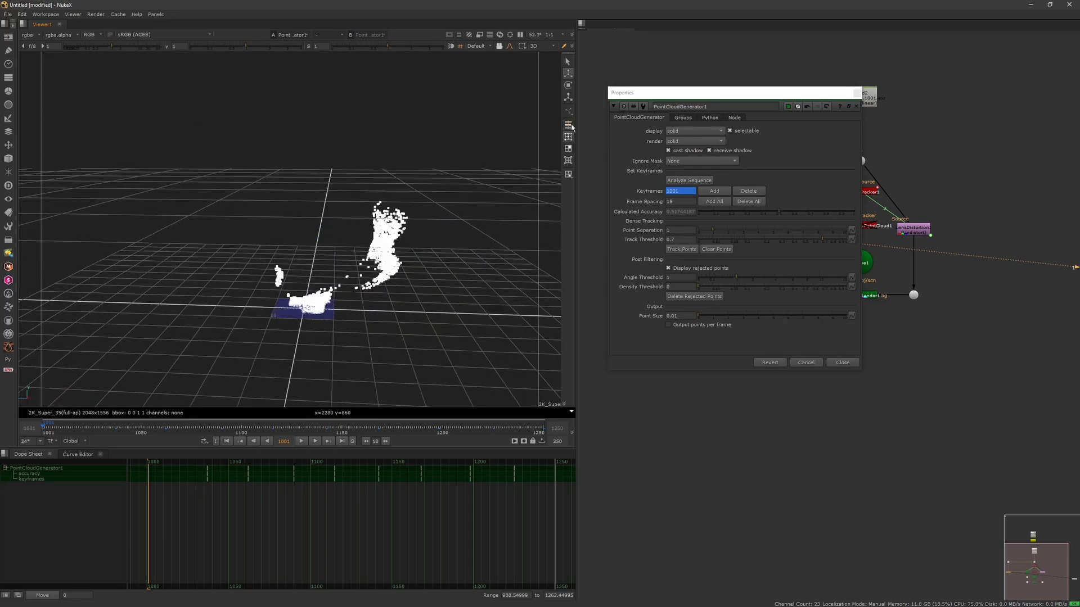
- Select the remaining cloud points, create a group from them and bake the group to a mesh
click(569, 125)
ctrl+drag(276, 329, 342, 277)
click(568, 136)
drag(210, 85, 444, 343)
click(683, 118)
click(655, 147)
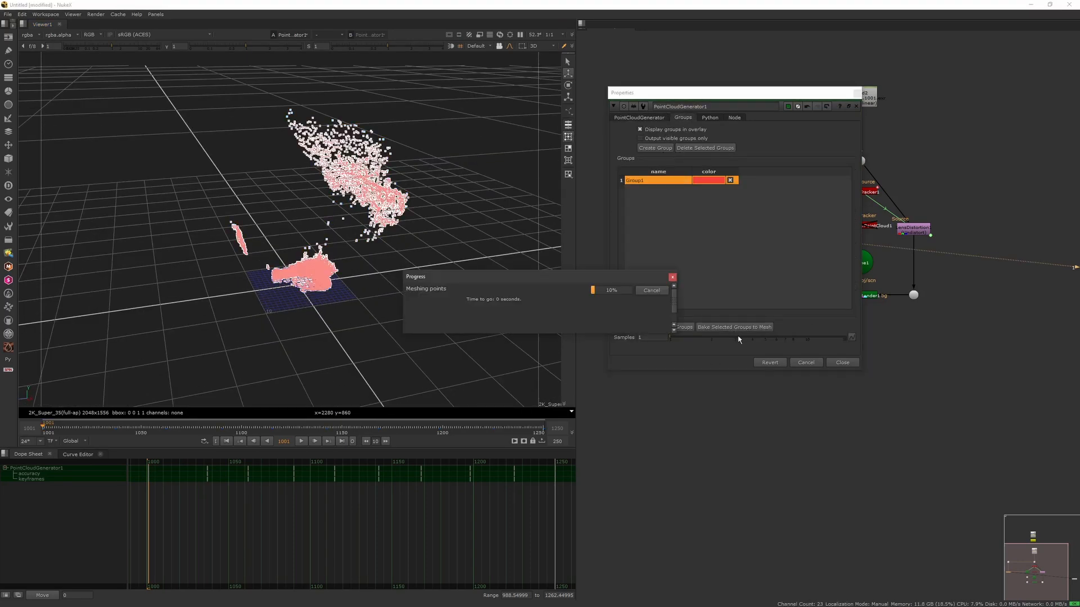
click(843, 363)
- Show the baked mesh in the scene and add a Project3D node fed by the tracked camera
drag(742, 304, 742, 286)
key(1)
click(851, 359)
middle_drag(851, 358, 784, 324)
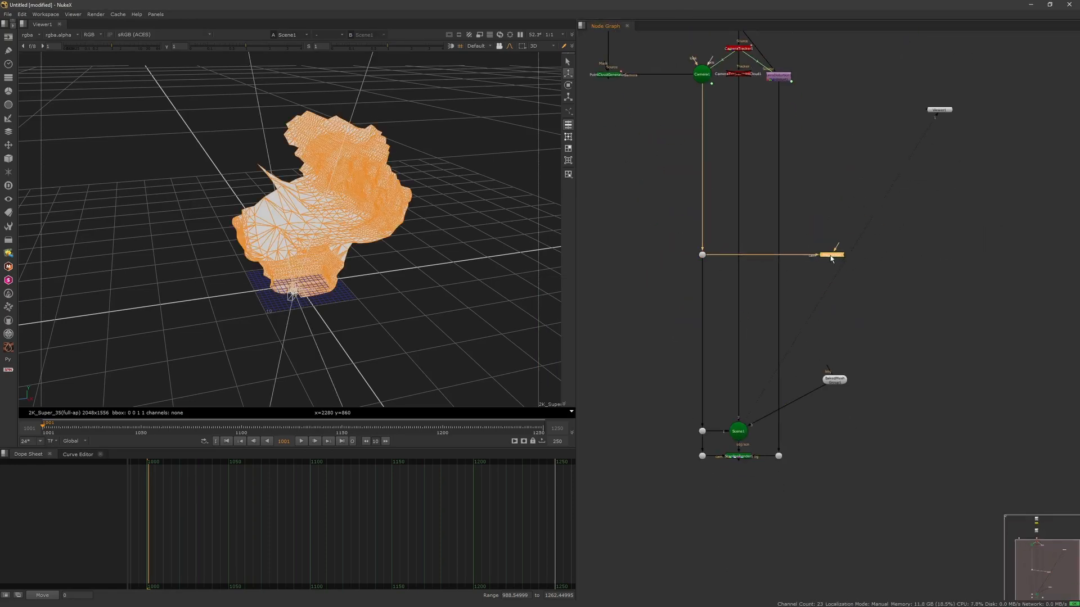
key(Return)
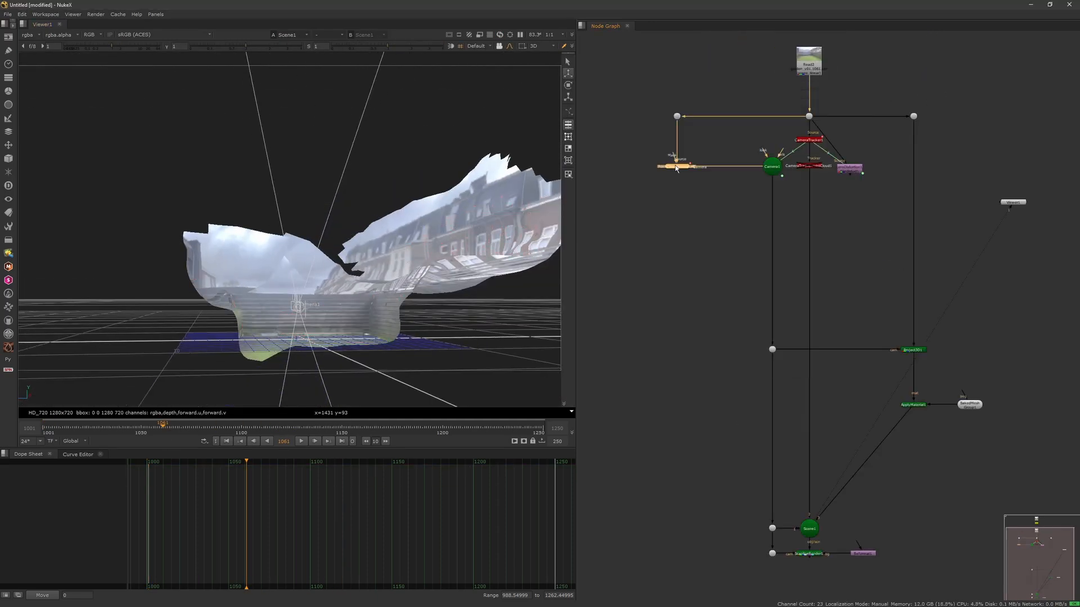
- Add a Card node beside the scene, connect it to Scene1 and display the card
middle_drag(998, 392, 843, 229)
key(Tab)
text(p)
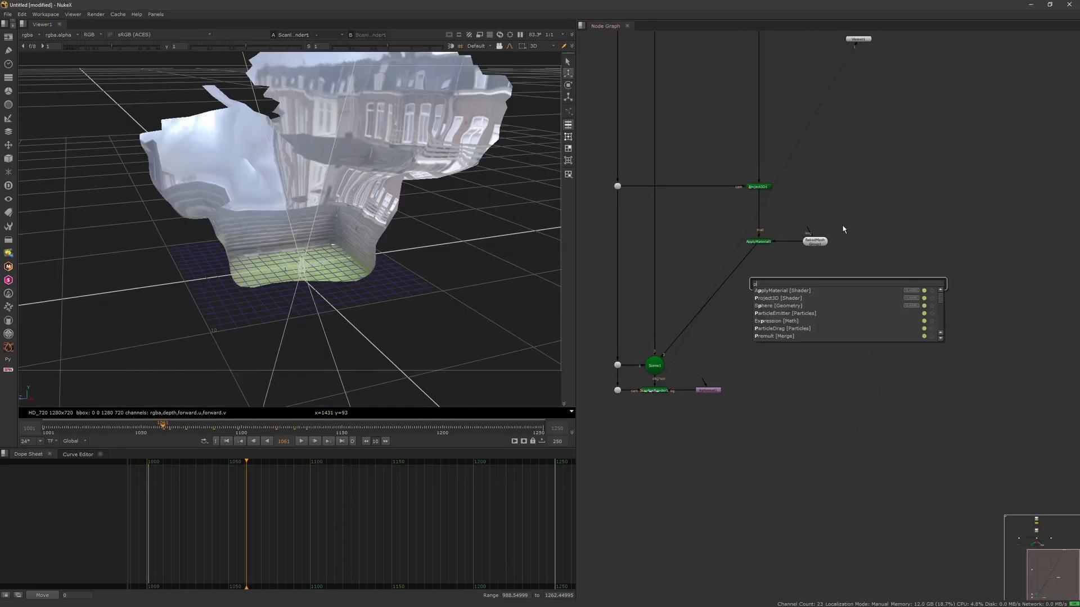
drag(868, 344, 869, 347)
key(1)
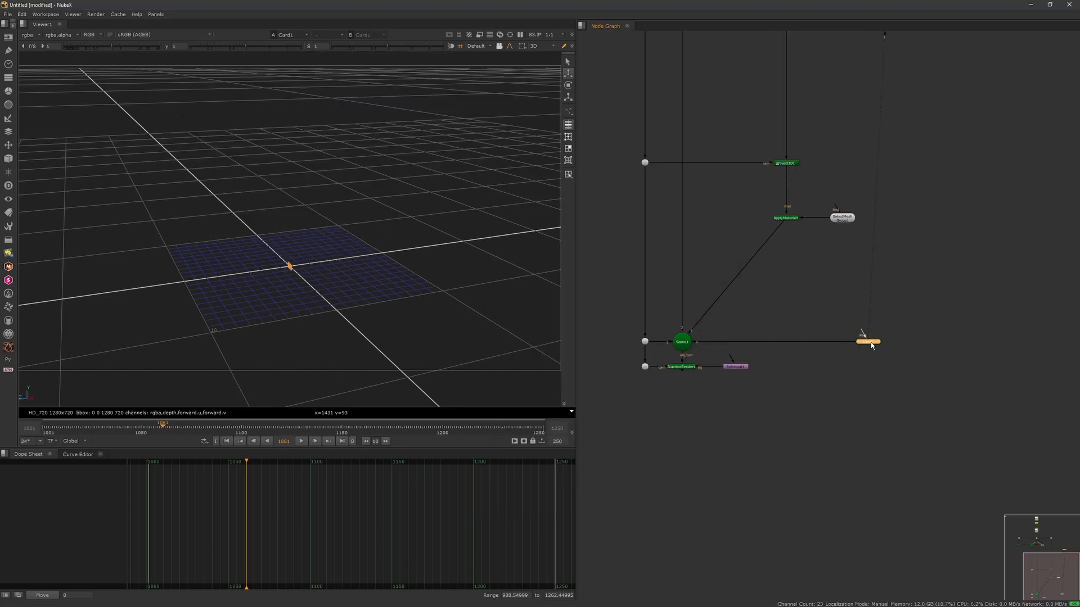
- Lay the card flat with an X rotation of -90 and enlarge it well beyond the grid
double_click(869, 344)
text(90)
key(Return)
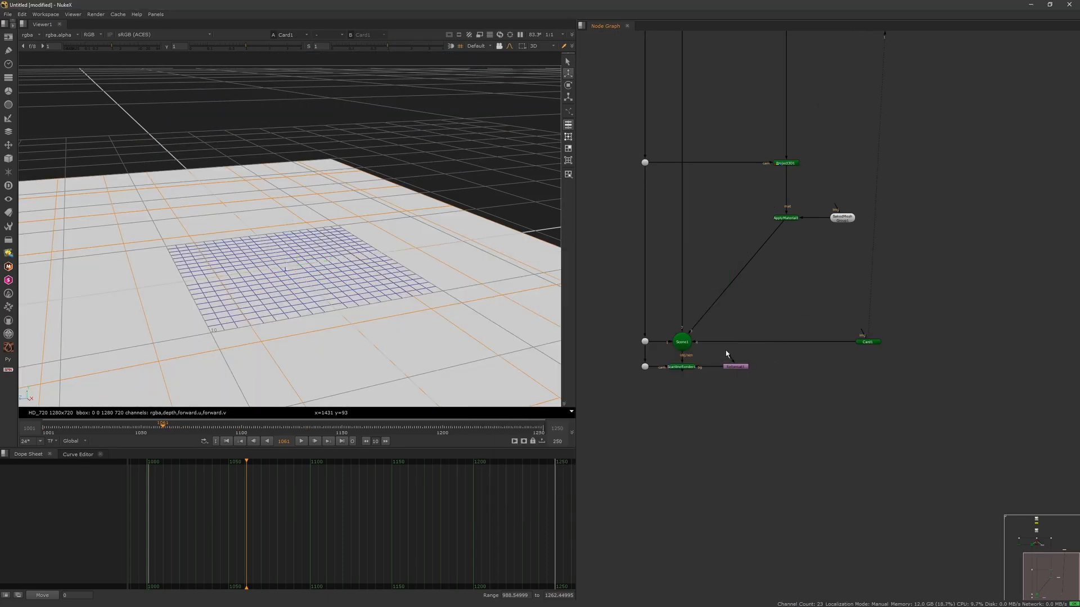
- Rewire the nodes so only the card feeds Scene1 and the baked mesh stays attached to ApplyMaterial1
key(1)
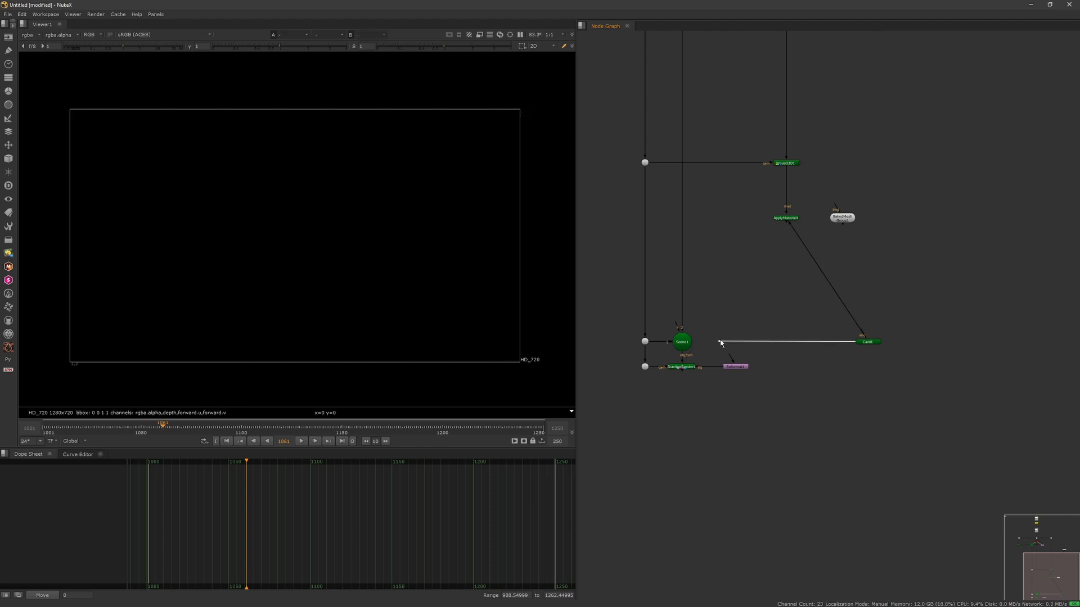
drag(721, 343, 731, 331)
drag(676, 324, 786, 218)
drag(776, 232, 867, 341)
drag(854, 323, 842, 218)
- Add a CheckerBoard node, connect it as the card's image and align it above the card
key(Tab)
text(checker)
key(Return)
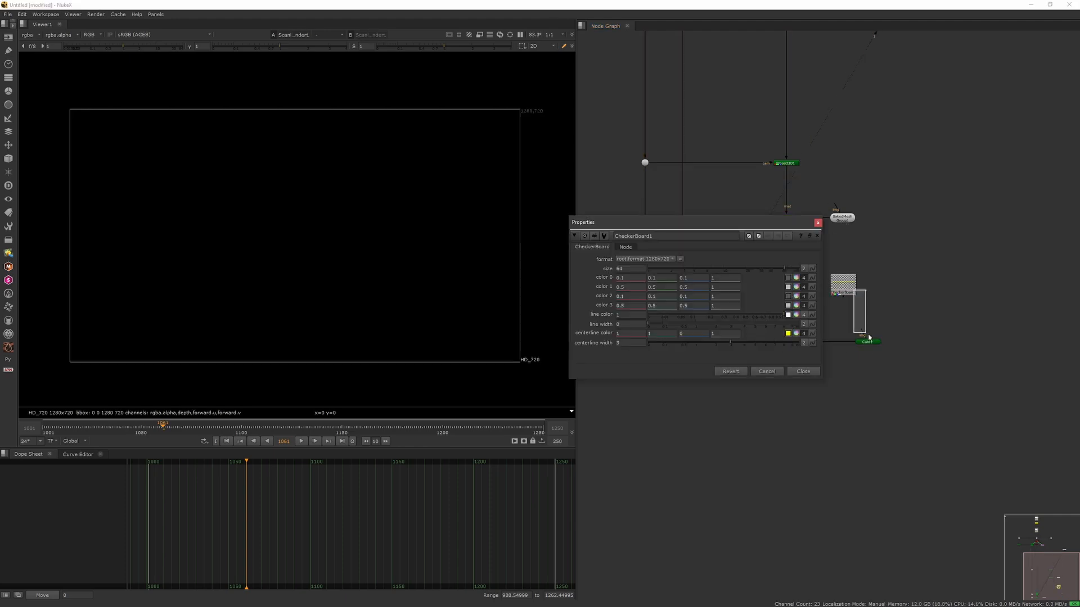
drag(862, 332, 842, 287)
click(817, 224)
drag(842, 286, 867, 294)
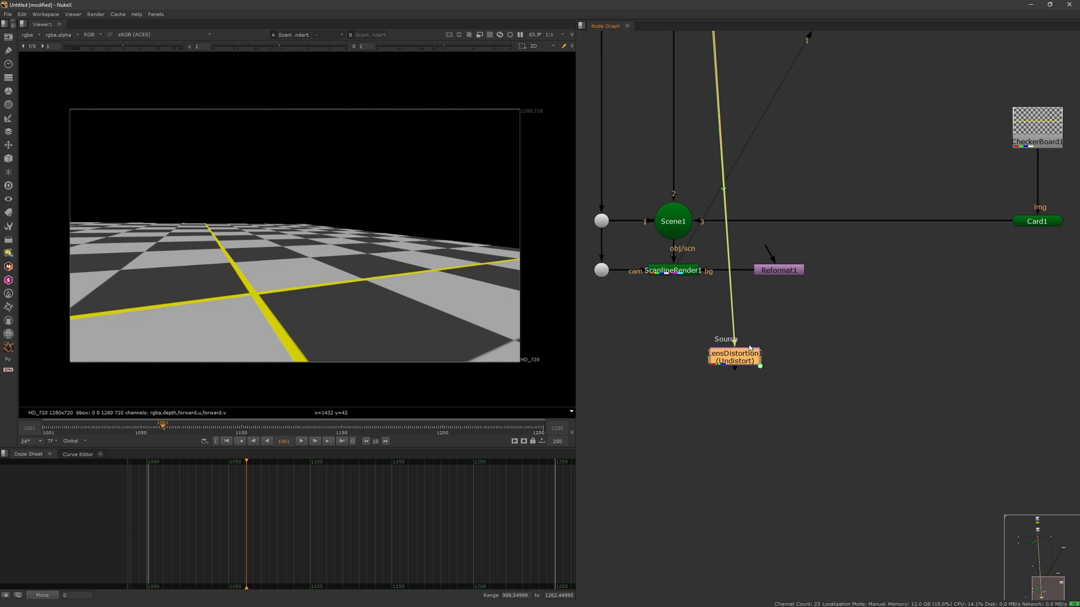
- Merge the checkerboard render over the garden footage with a mix of 0.48
middle_drag(711, 269, 830, 33)
scroll(784, 282, up, 3)
key(1)
drag(276, 426, 250, 422)
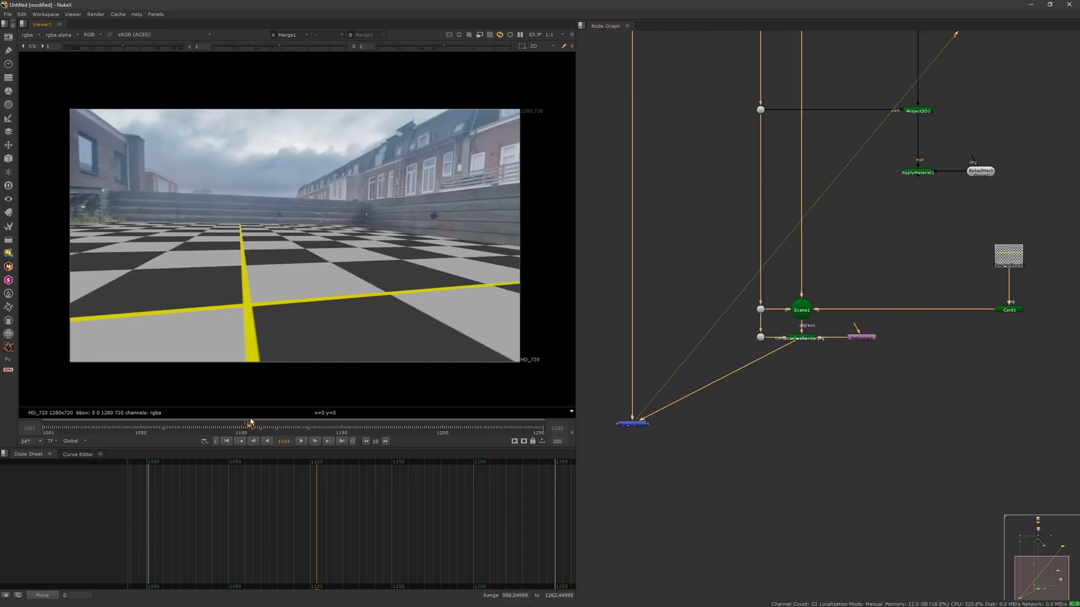
double_click(687, 385)
drag(659, 524, 572, 526)
- Fit the card to the lawn with uniform scale 10, X scale 1.7 and Y scale 2.4, and shift it along X
double_click(947, 306)
click(666, 381)
key(BackSpace)
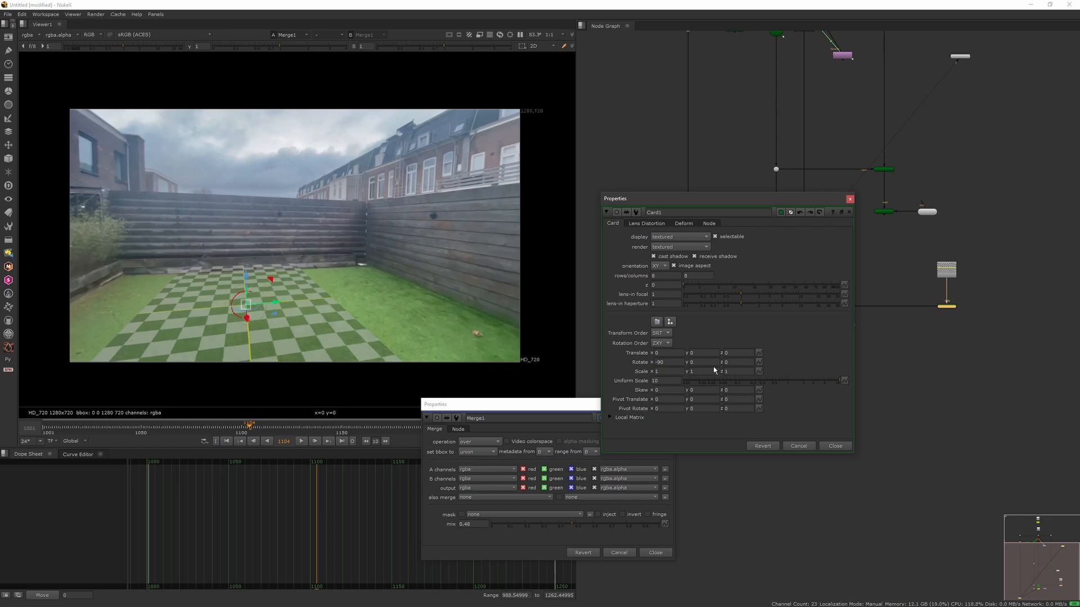
double_click(709, 371)
text(2.5)
click(672, 371)
text(8)
key(Return)
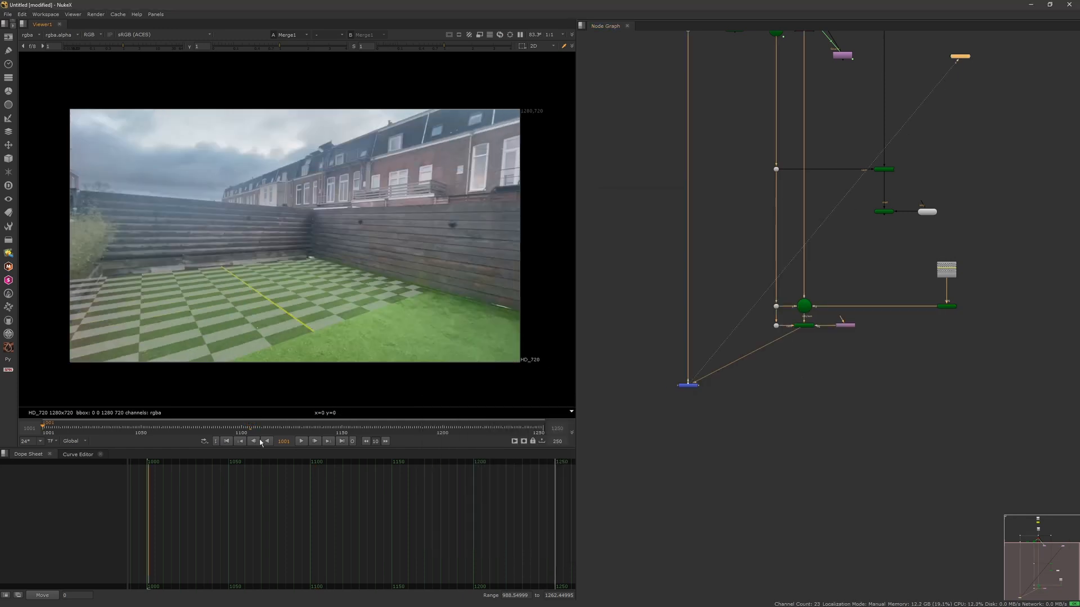
drag(304, 431, 525, 433)
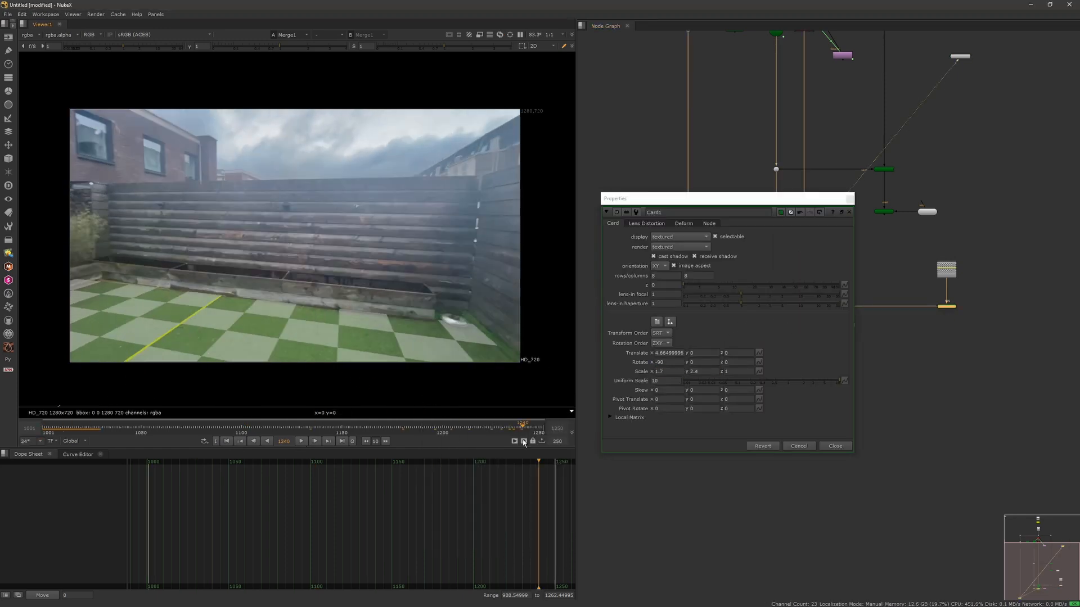
middle_drag(669, 353, 642, 356)
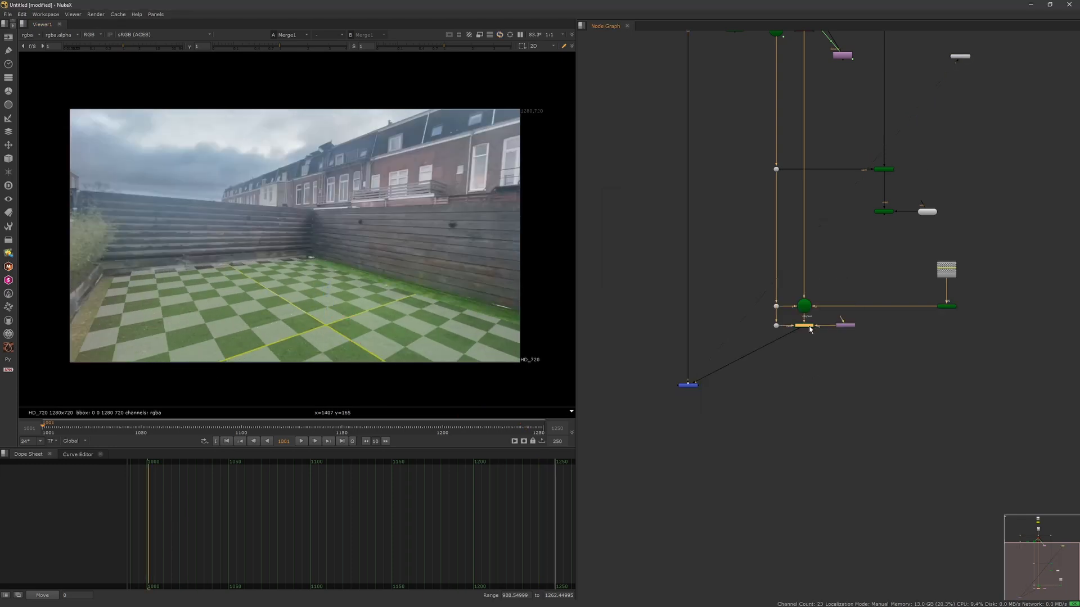
- Insert the LensDistortion node between ScanlineRender1 and Merge1
click(763, 359)
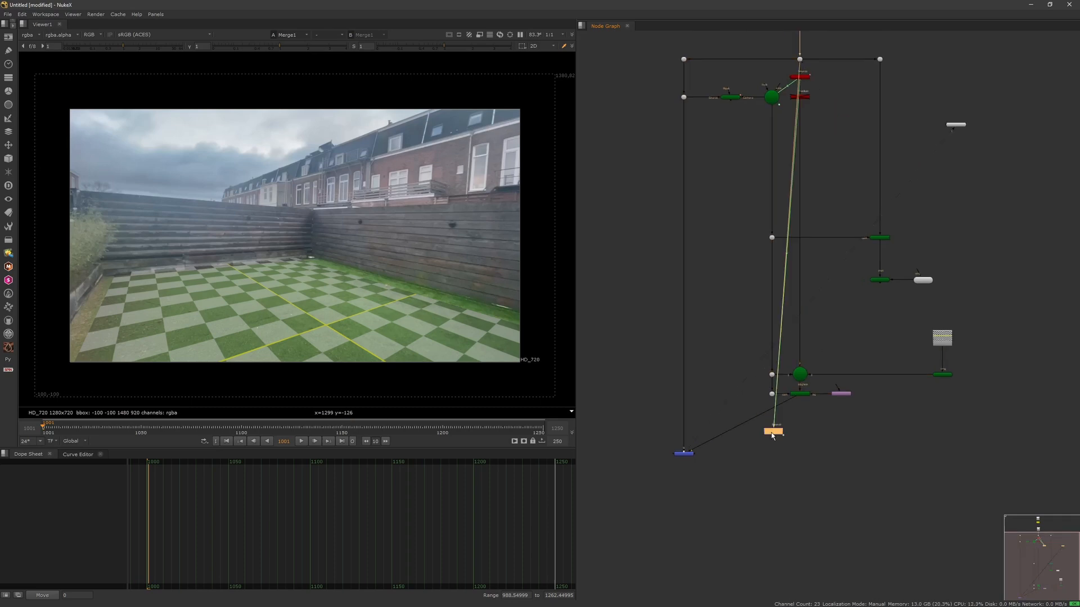
scroll(773, 433, up, 5)
- Play the composite from the first frame to check that the checkerboard sticks, and save the script
click(300, 442)
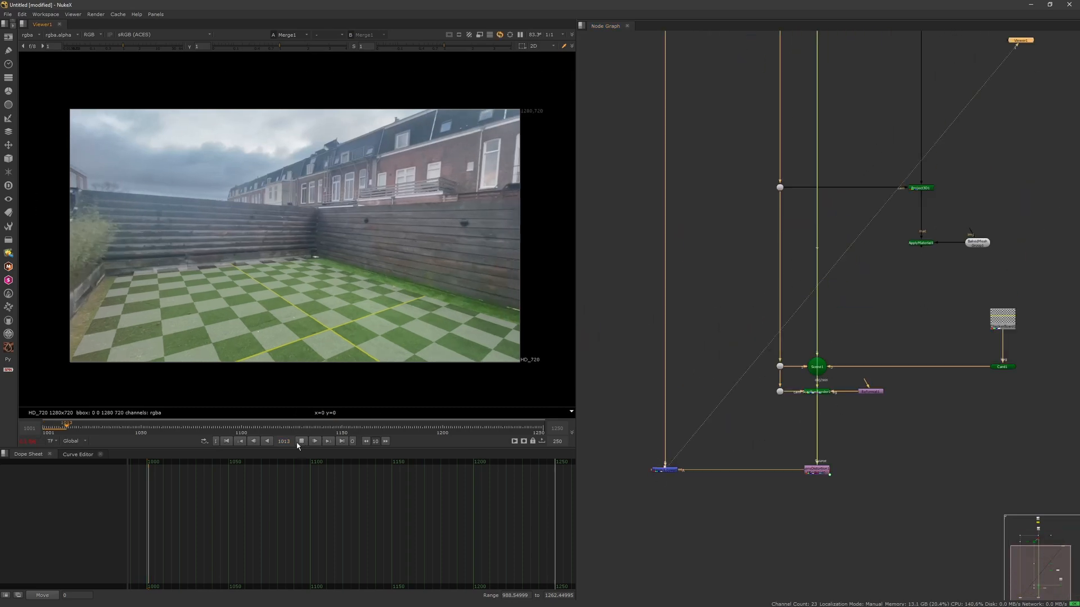
click(227, 442)
click(301, 442)
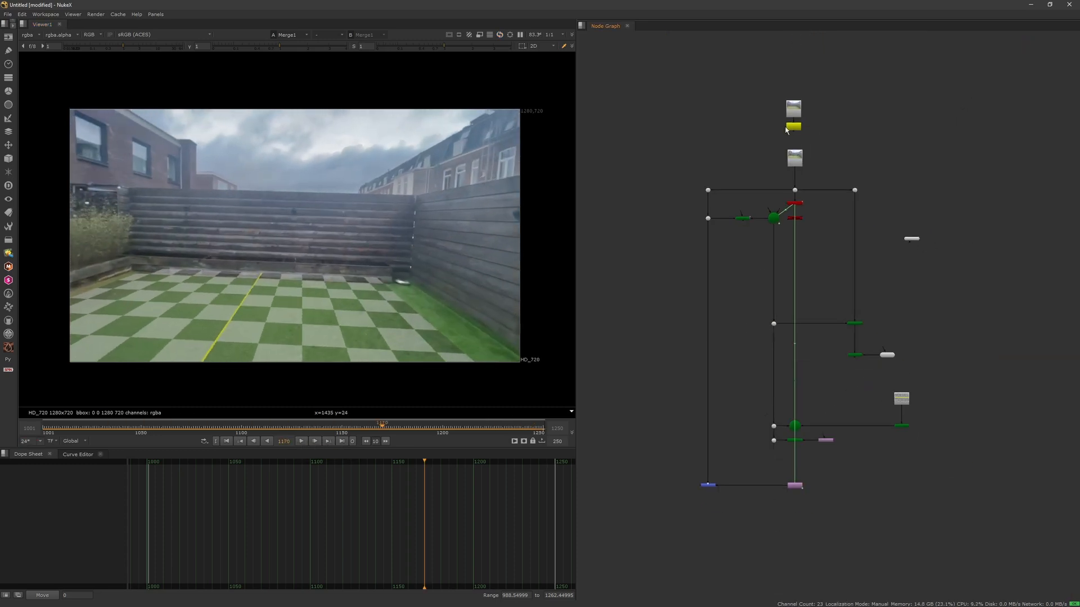
key(ctrl+s)
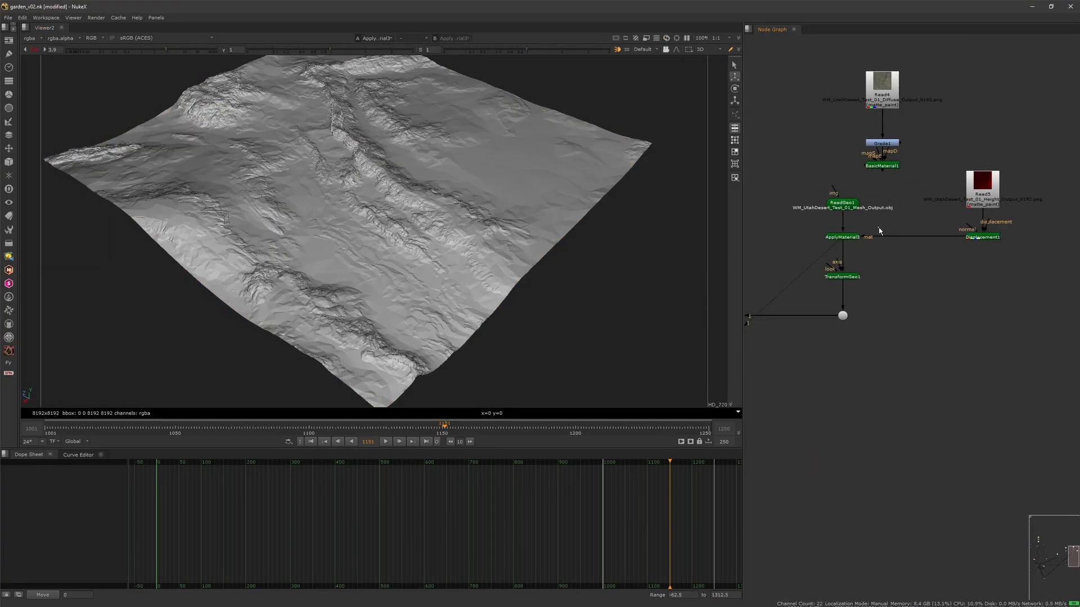
- Open the settings of the terrain's Displacement1 node
double_click(982, 236)
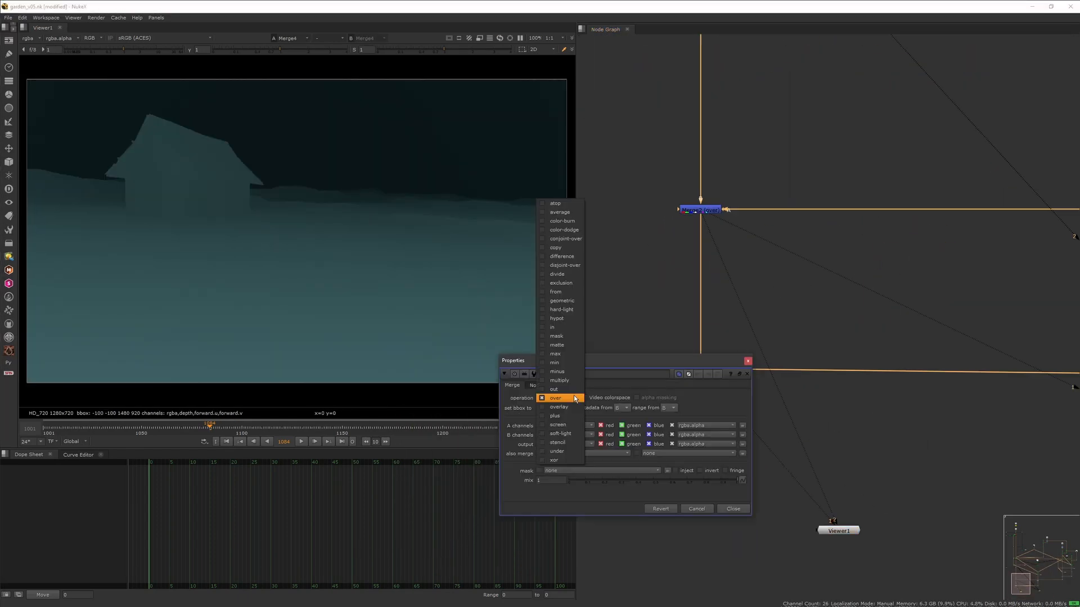
- Choose over as the operation of the merge node that shows the foggy hut
click(574, 396)
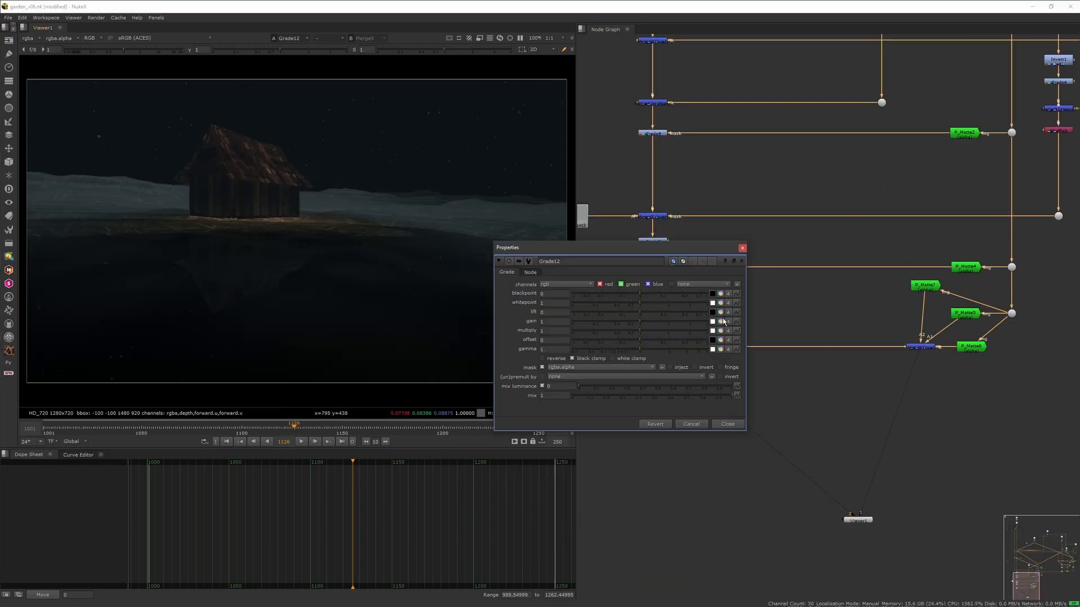
- Open the colour wheel for the gain of Grade12
click(720, 321)
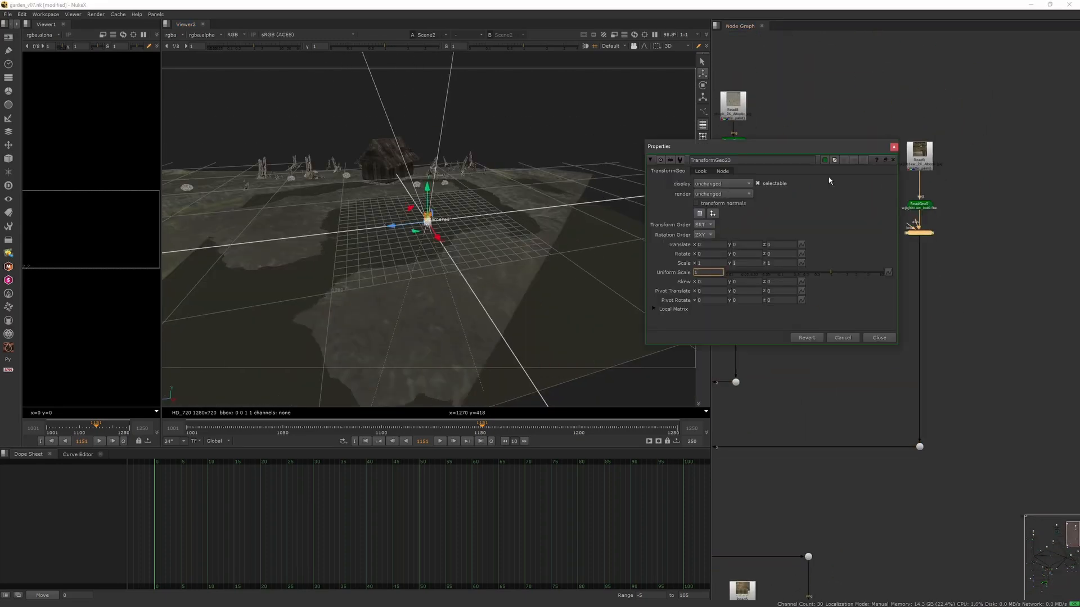
- Set the uniform scale of TransformGeo23 to 5 and check the model's size in the scene
text(5)
key(Return)
ctrl+drag(506, 242, 461, 281)
click(710, 273)
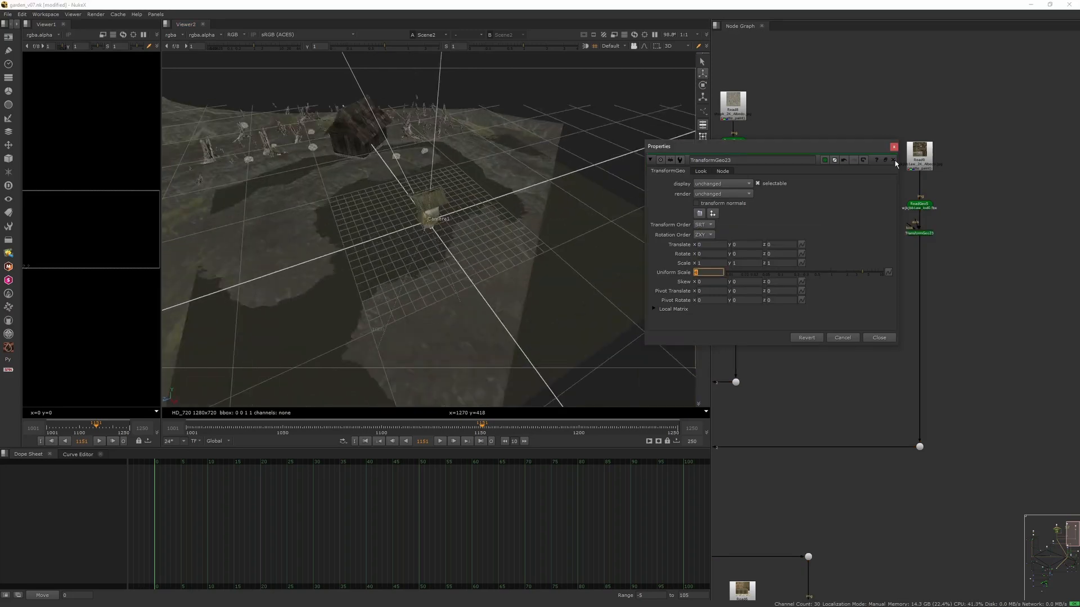
drag(434, 216, 473, 264)
click(894, 146)
- Add a TransformGeo node below the rock's ReadGeo node and set its uniform scale to 10
click(494, 225)
scroll(450, 256, up, 5)
scroll(496, 290, down, 5)
scroll(873, 178, down, 5)
drag(1078, 338, 970, 358)
key(Tab)
text(trans)
key(Return)
double_click(751, 420)
text(10)
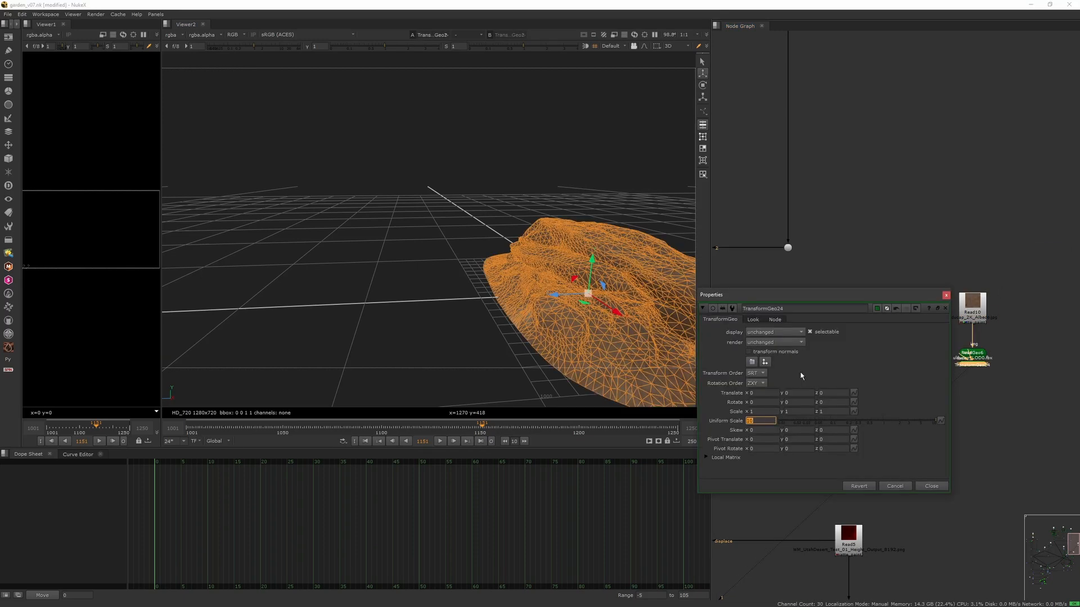
ctrl+drag(506, 270, 480, 304)
- Space out the rock's nodes and paste a copy of the MergeGeo node near the neighbouring branch
scroll(994, 235, down, 3)
drag(979, 194, 979, 221)
scroll(899, 269, down, 2)
middle_drag(844, 315, 950, 276)
click(778, 316)
key(ctrl+c)
middle_drag(1012, 287, 900, 304)
scroll(912, 298, up, 2)
key(ctrl+v)
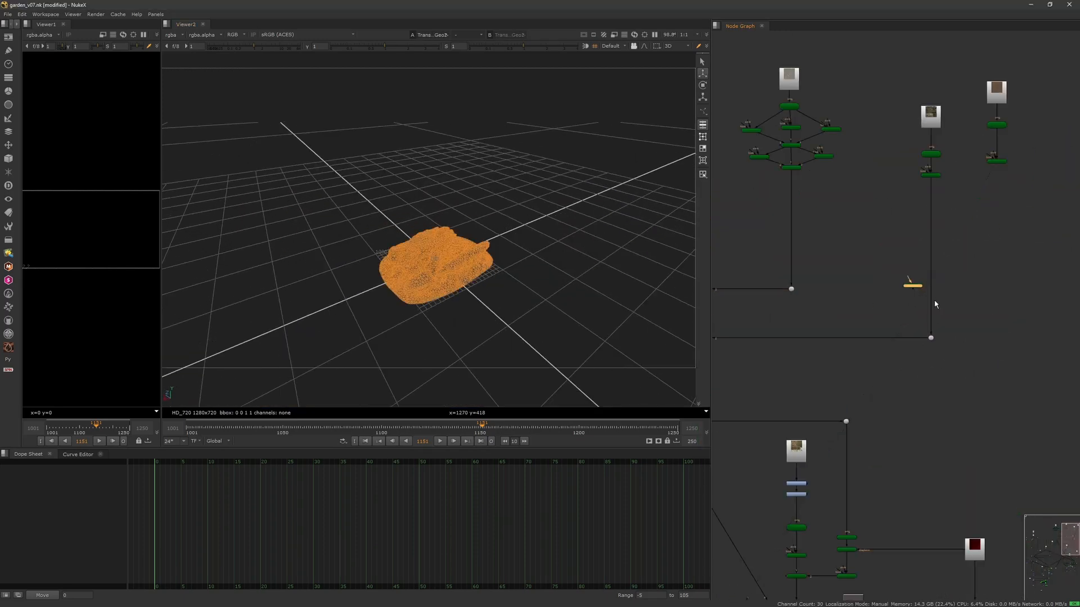
- Place the pasted MergeGeo at the end of the TransformGeo23 branch and connect TransformGeo24 to it
drag(996, 164, 932, 305)
drag(932, 304, 931, 336)
middle_drag(1016, 253, 947, 313)
scroll(915, 393, up, 1)
ctrl+drag(893, 291, 939, 403)
scroll(950, 337, down, 6)
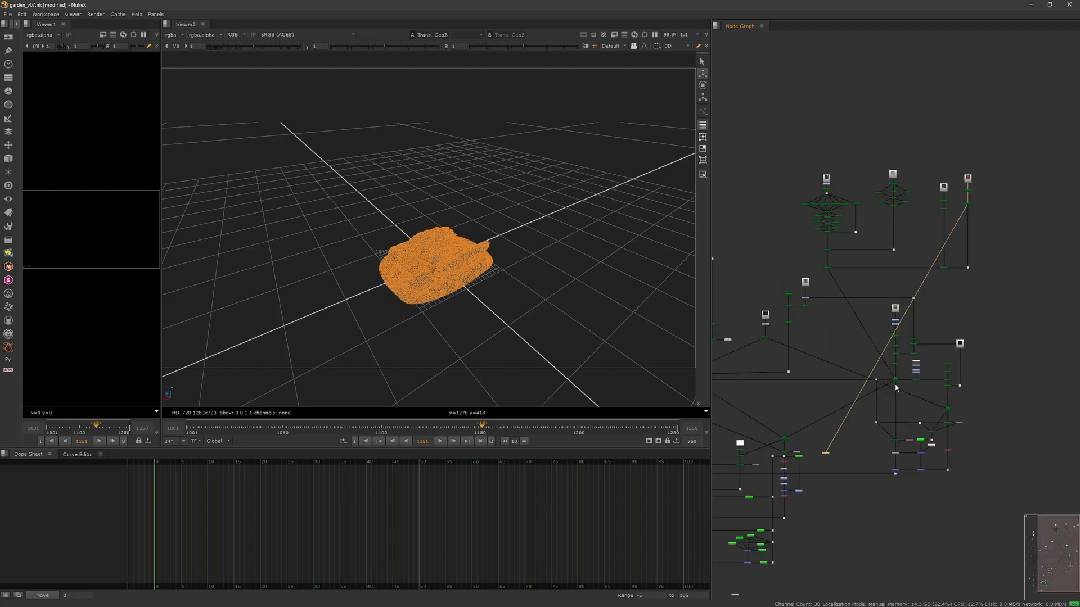
- Move the rock behind the hut in Scene2 with TransformGeo24, checking its placement through Camera1
click(895, 380)
key(1)
scroll(975, 187, up, 5)
double_click(948, 248)
ctrl+drag(467, 242, 495, 217)
ctrl+drag(506, 247, 595, 291)
scroll(464, 275, up, 3)
click(612, 46)
click(617, 68)
click(945, 308)
- Add a Grade node below the rock's Read10 albedo texture and adjust it
middle_drag(967, 297, 897, 344)
click(891, 220)
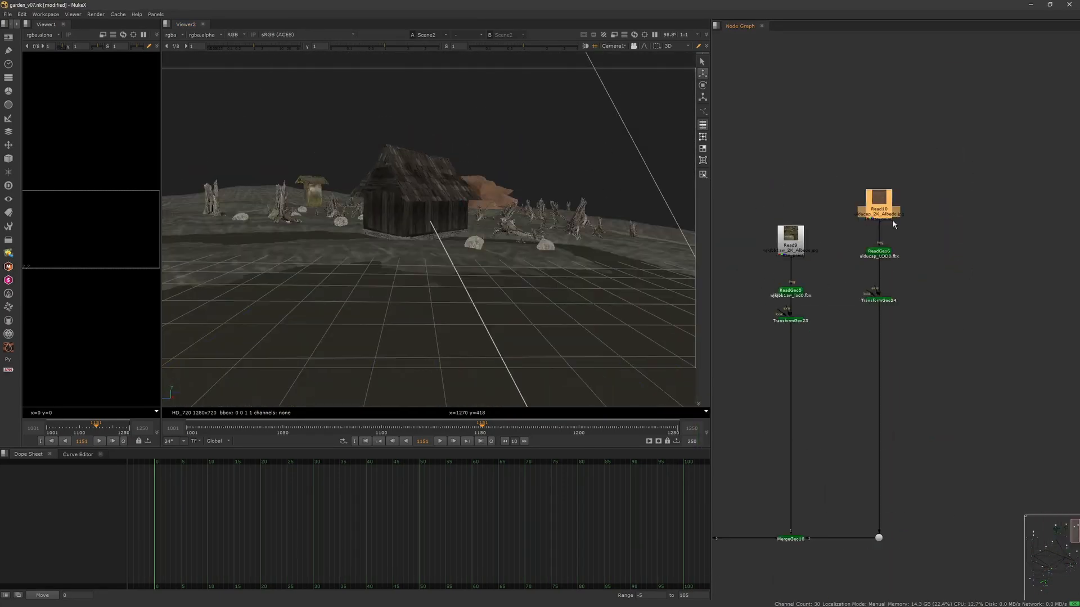
key(g)
click(831, 234)
drag(710, 388, 706, 385)
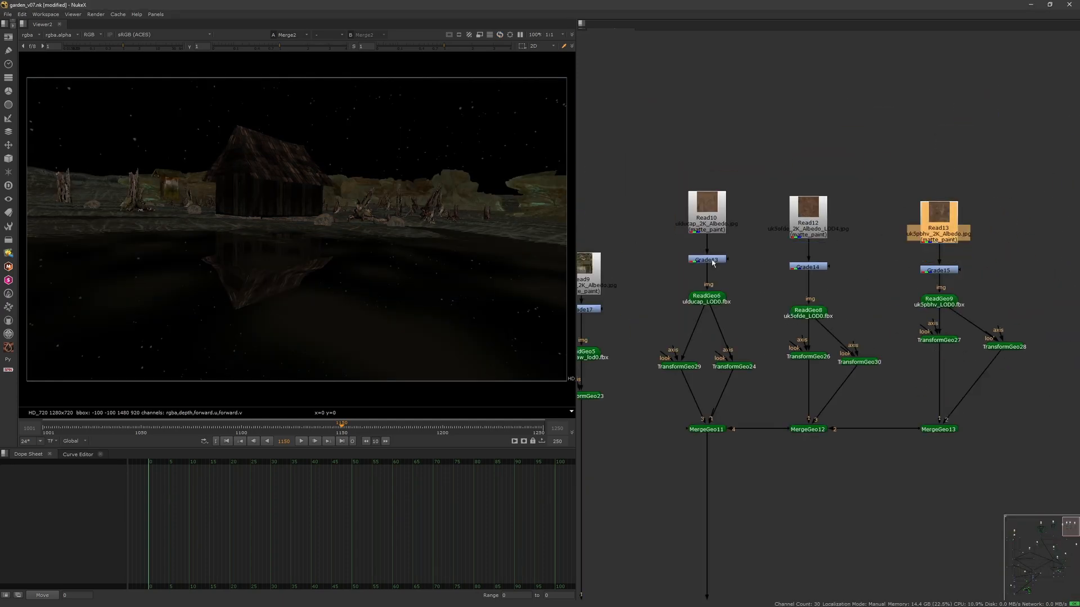
- Set the gain of Grade13 below the Read10 albedo texture to 0.78 and open the gain's colour controls
double_click(711, 259)
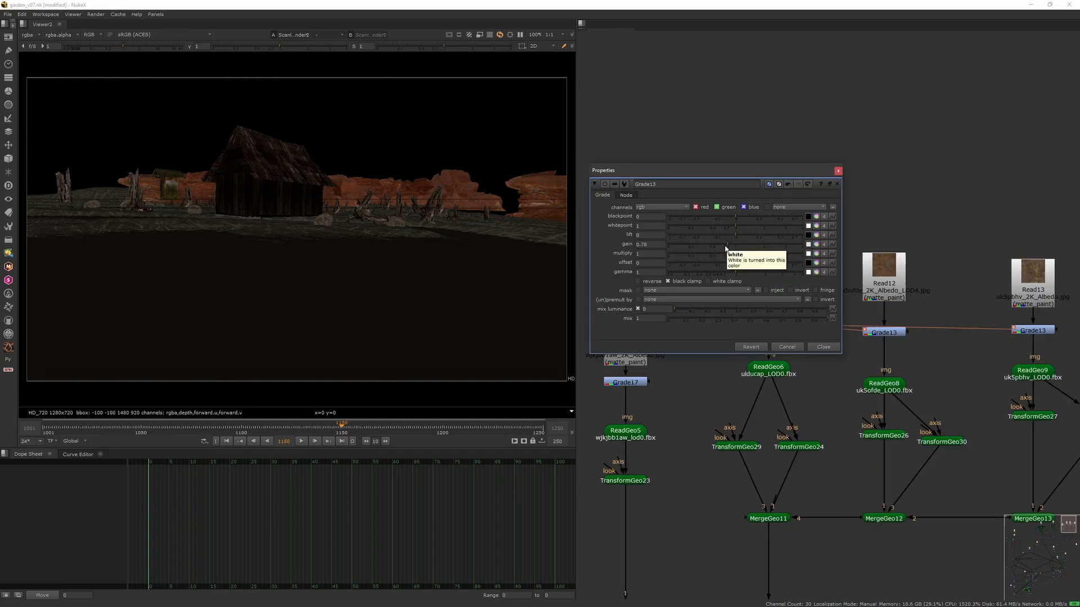
click(816, 244)
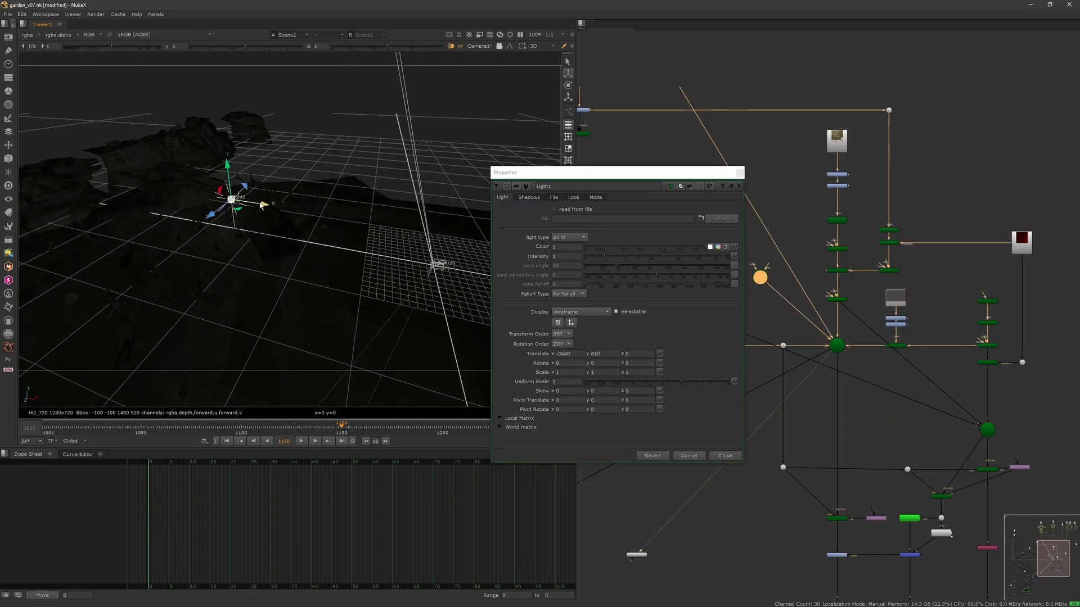
- Reposition Light1 over the dark terrain in the 3D view of Scene2
drag(261, 204, 270, 236)
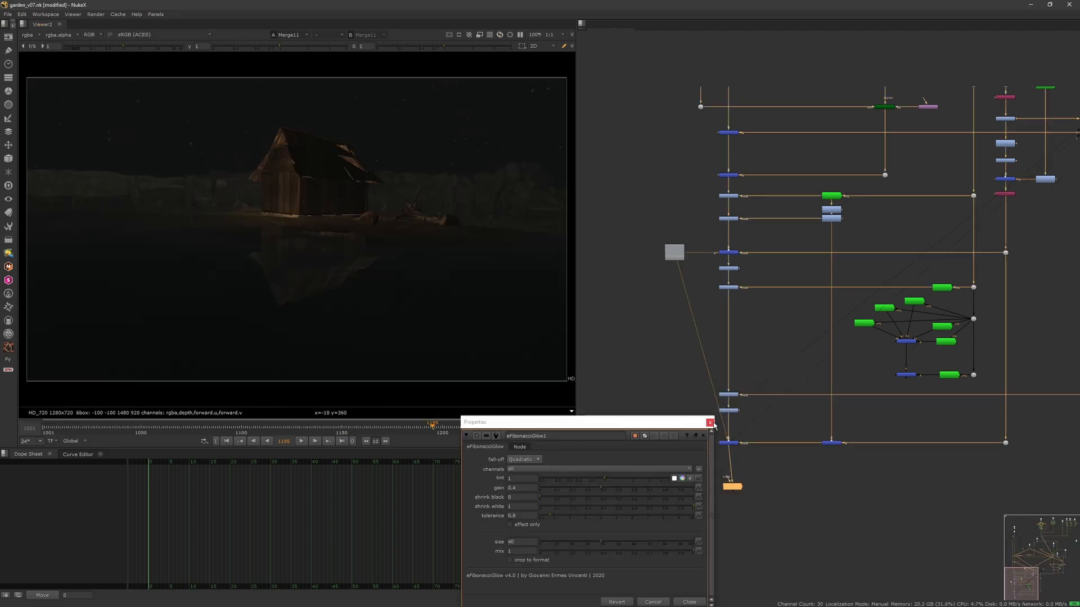
- Close the properties of the eFibonacciGlow1 node
click(710, 422)
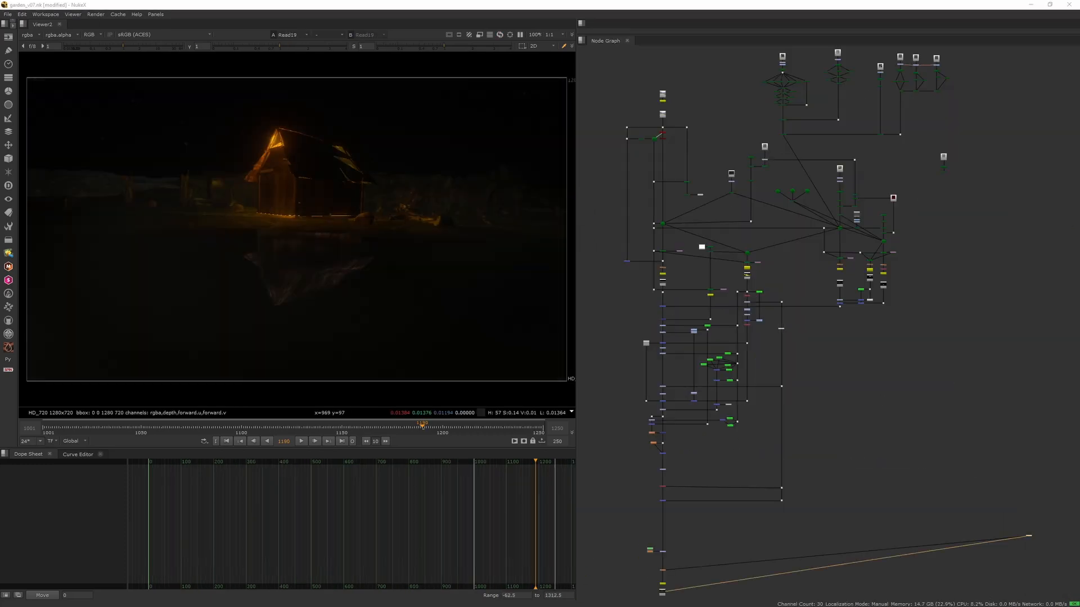
- Play back the rendered Read19 night hut sequence several times, returning to its first frame, to examine the final composite
click(307, 441)
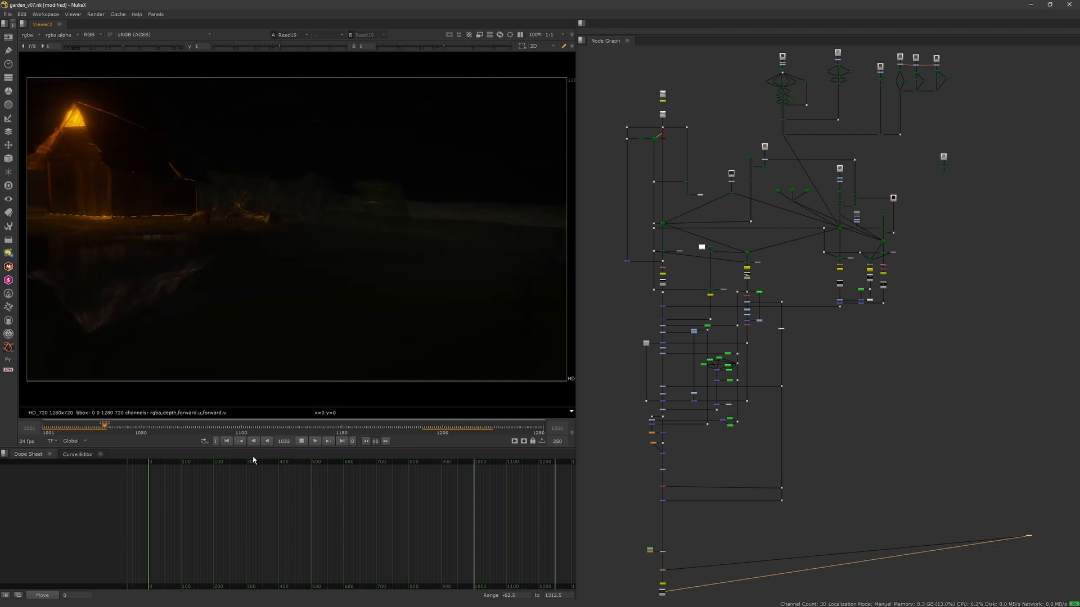
click(301, 440)
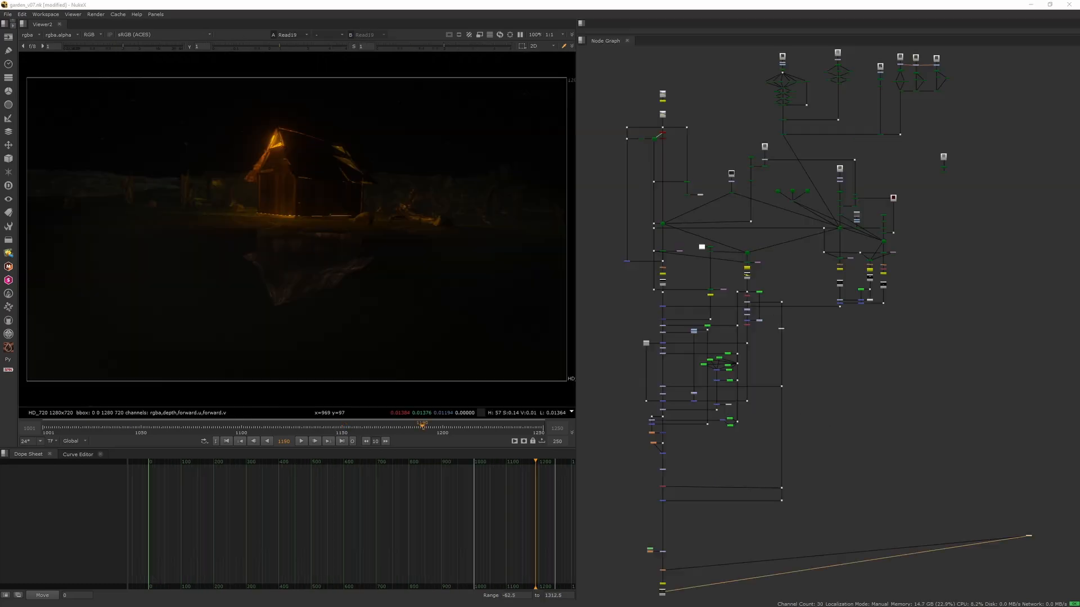
click(300, 442)
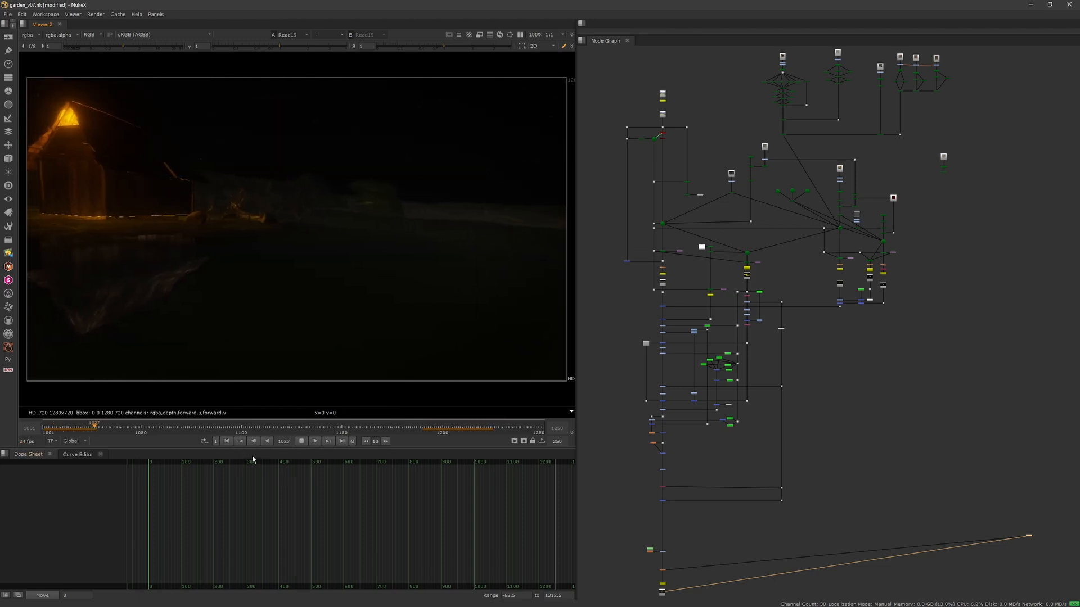
click(302, 441)
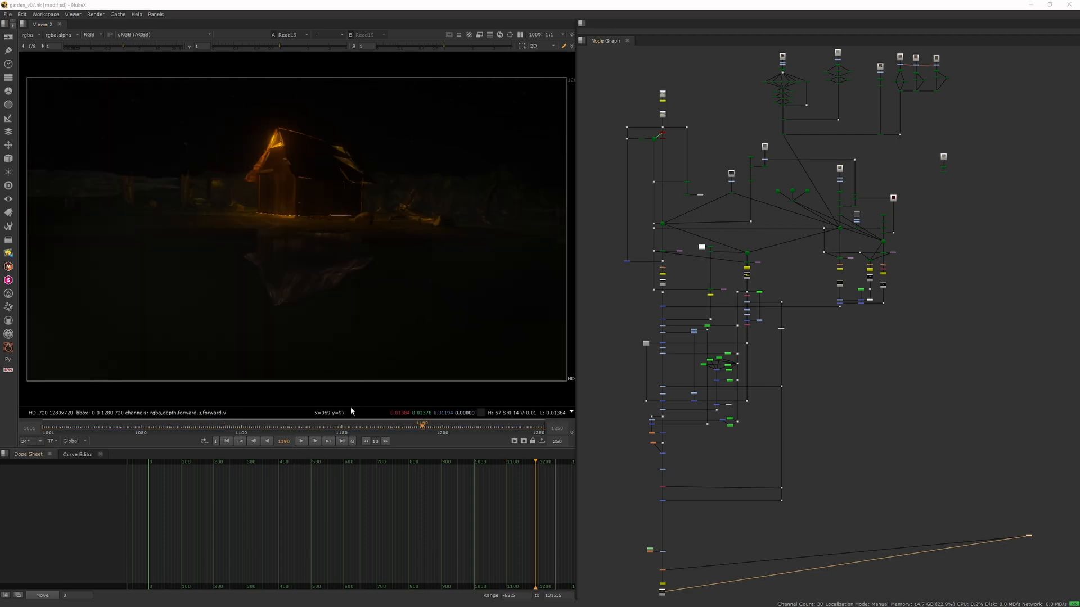
click(301, 441)
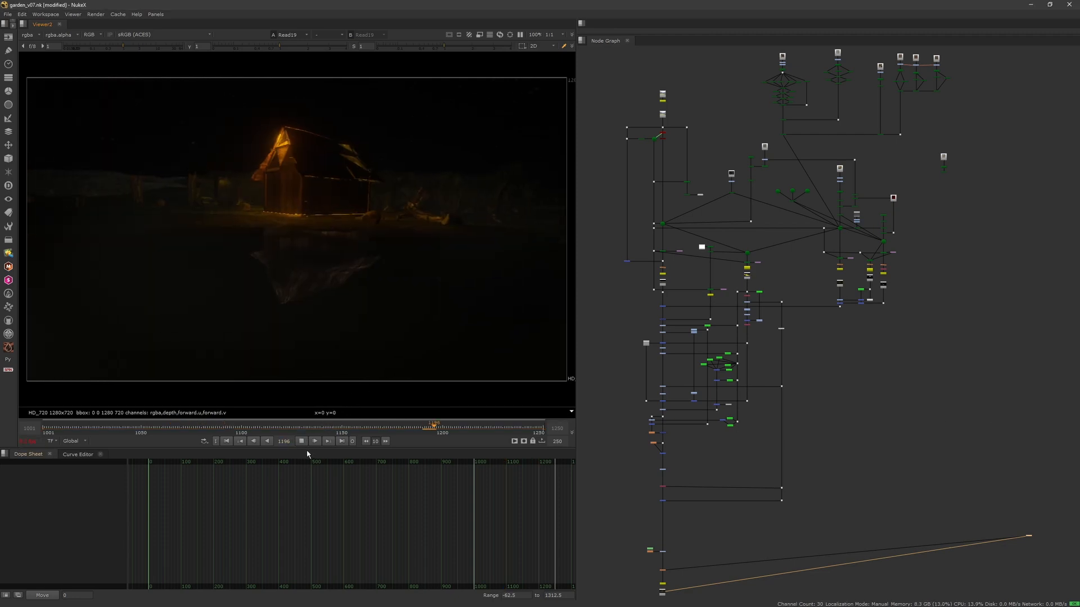
click(231, 442)
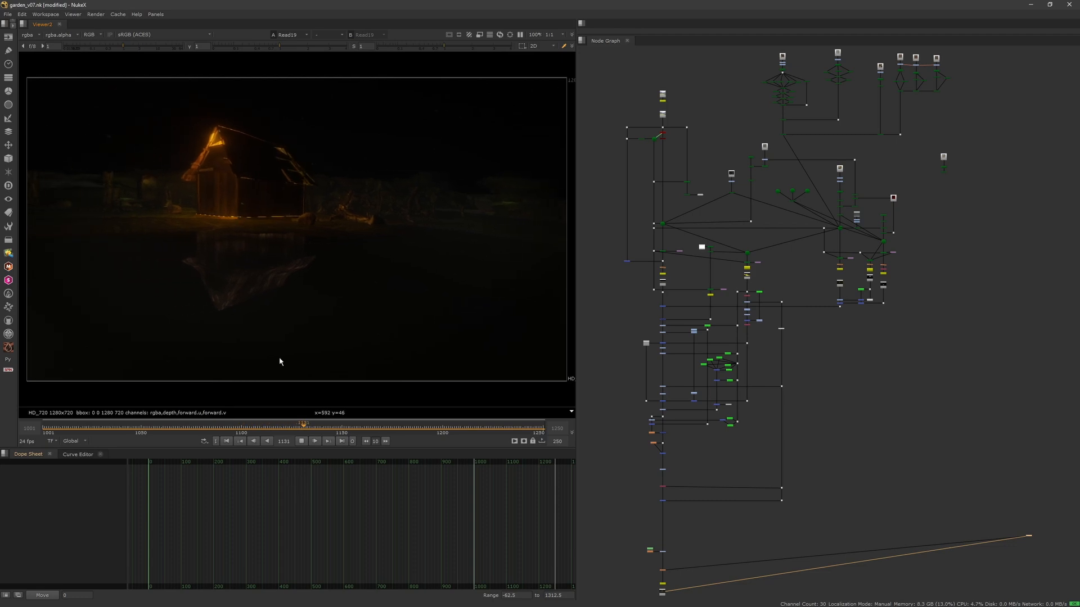
click(301, 440)
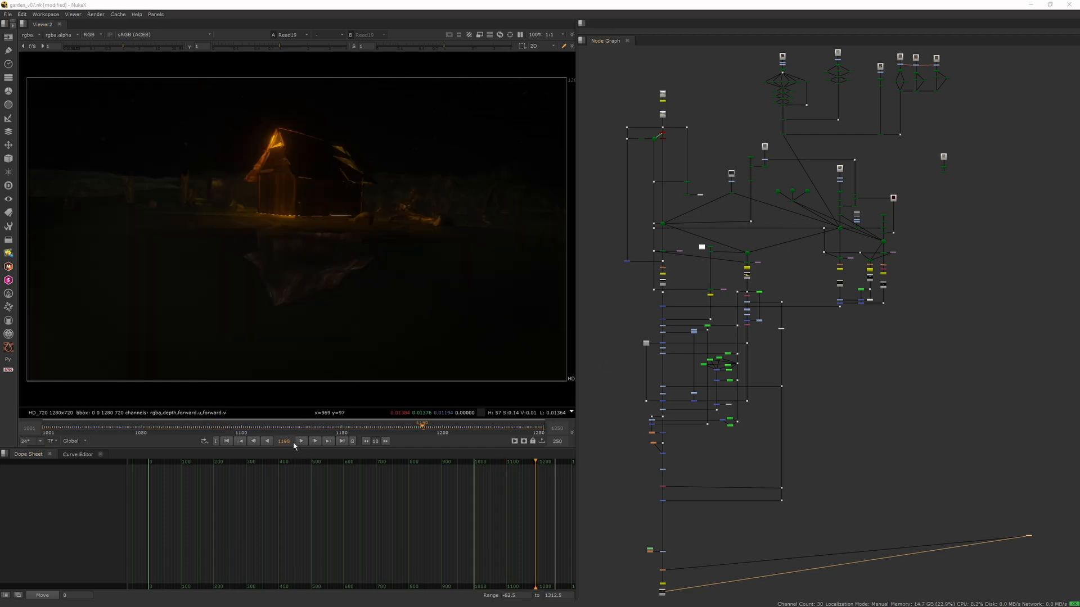
click(301, 440)
click(303, 441)
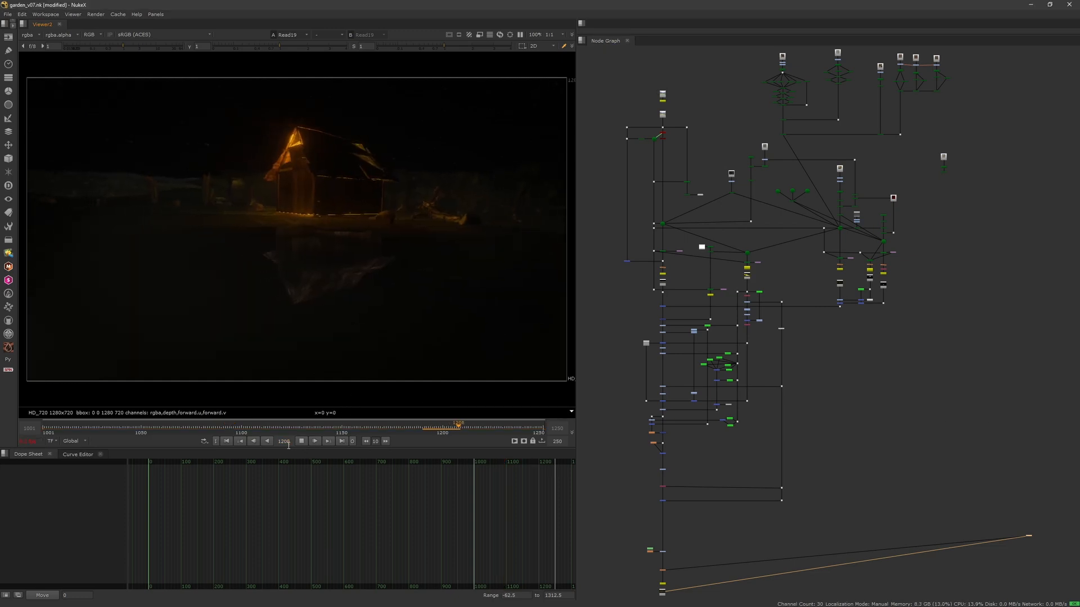
click(227, 442)
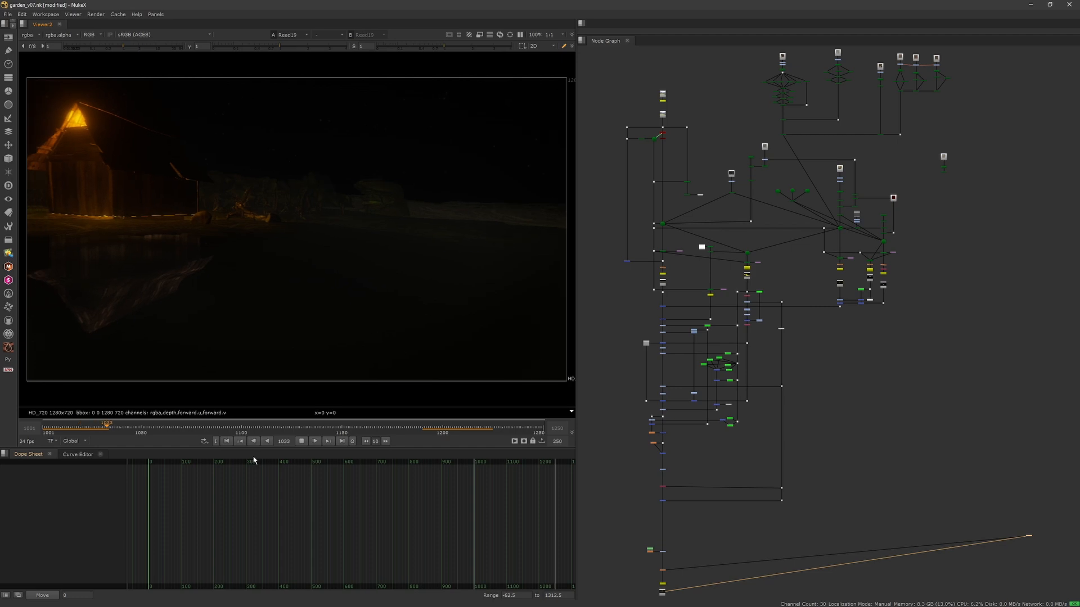
click(302, 442)
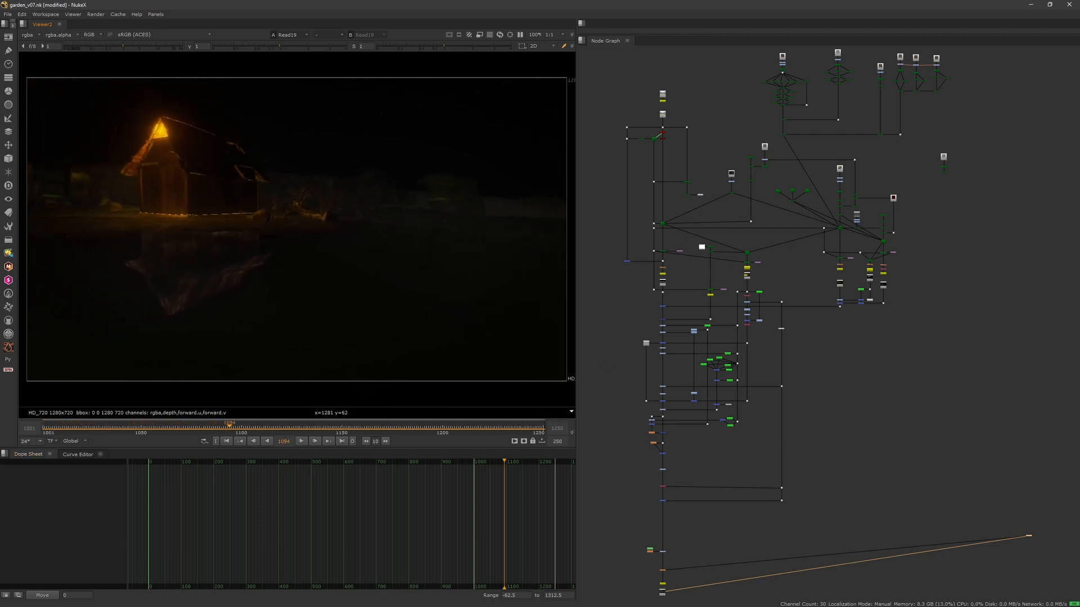